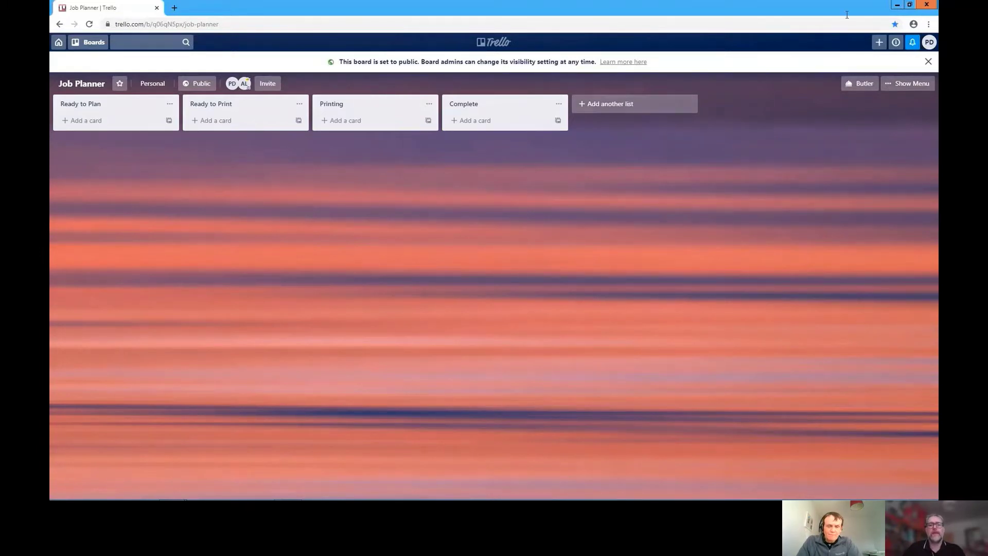
Minimize the Trello Job Planner board to reveal Tharstern Primo's Jobs list
left_click(895, 7)
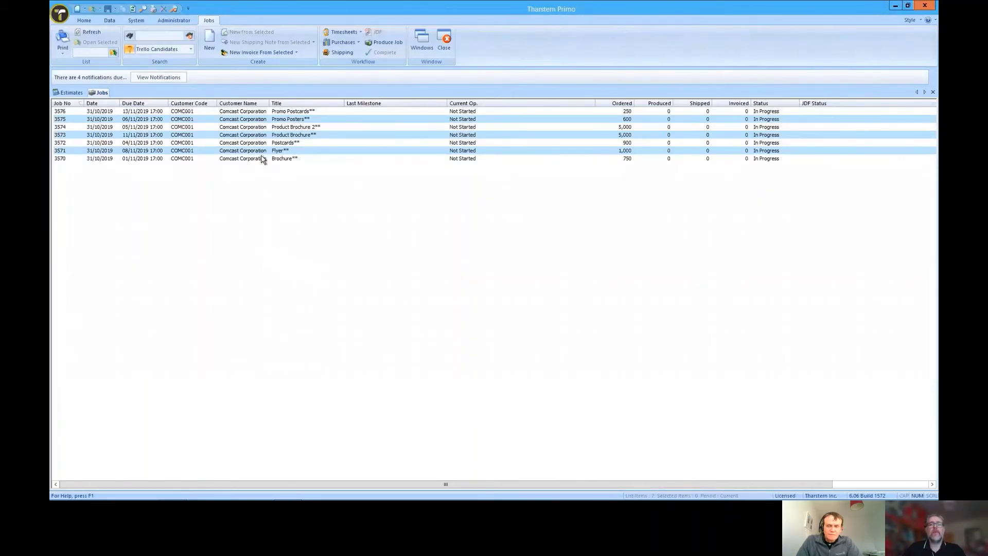
Select all seven Comcast jobs and set Production Ready to ON for them
left_click_drag(471, 183, 331, 111)
right_click(305, 113)
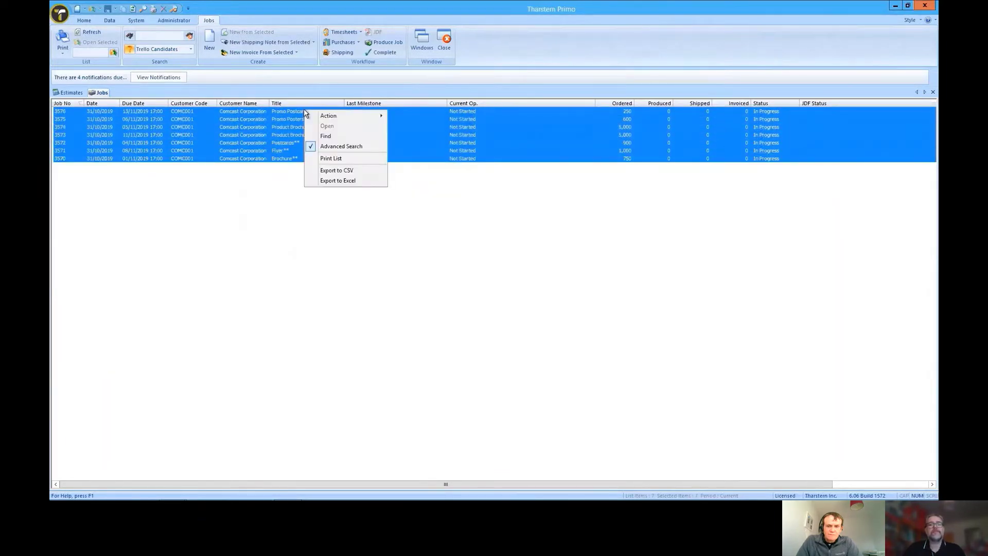
mouse_move(333, 117)
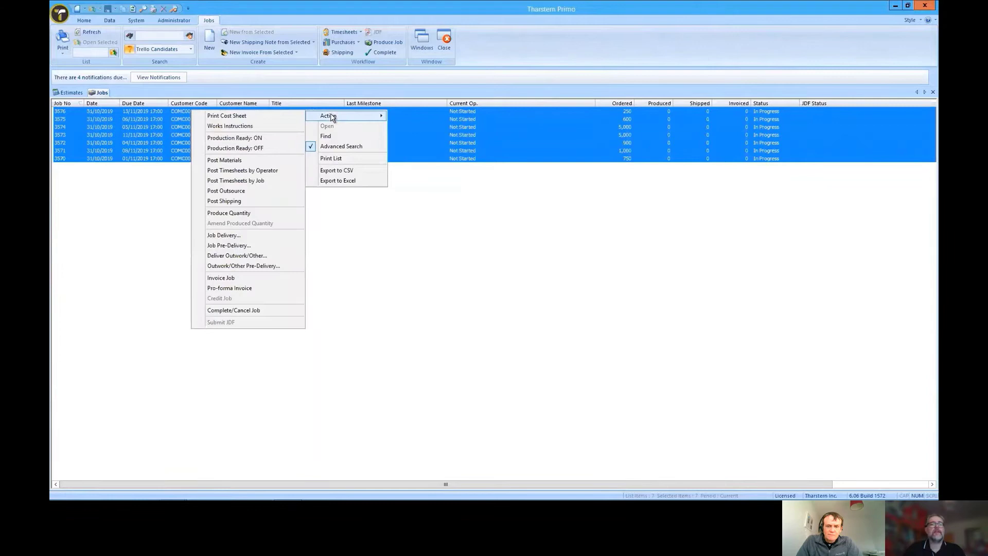
left_click(258, 140)
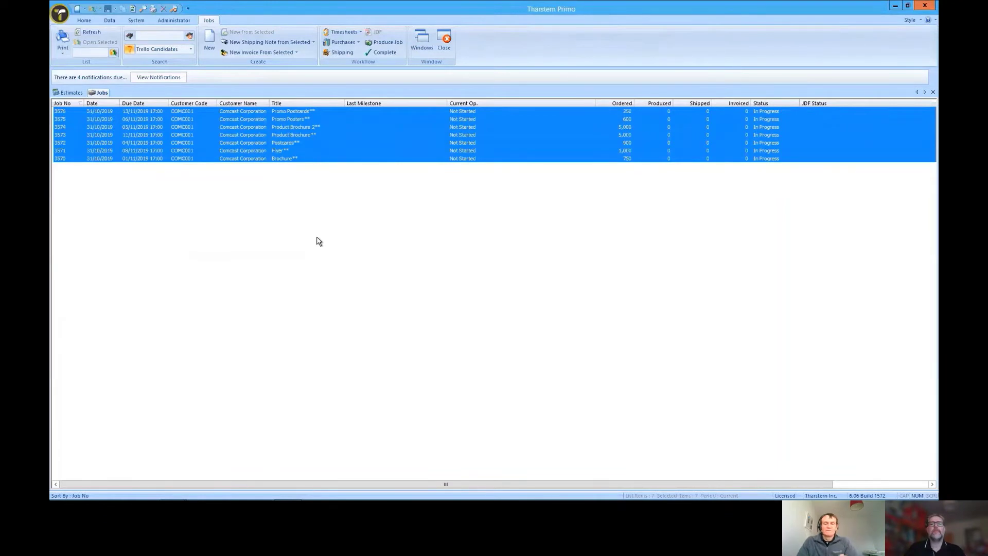
Return to the Trello board, where cards for Jobs 3570–3576 appear in Ready to Plan
mouse_move(200, 496)
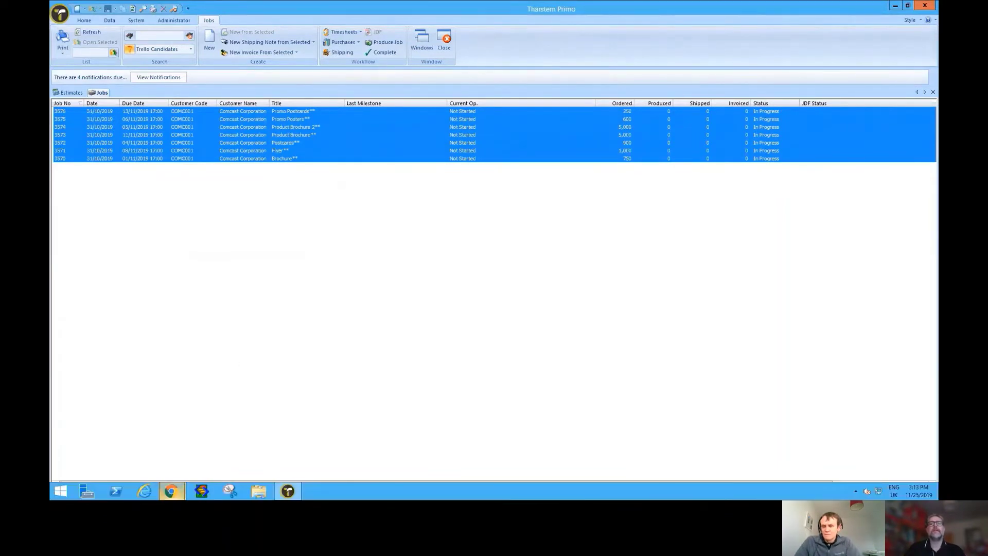
mouse_move(171, 491)
left_click(132, 409)
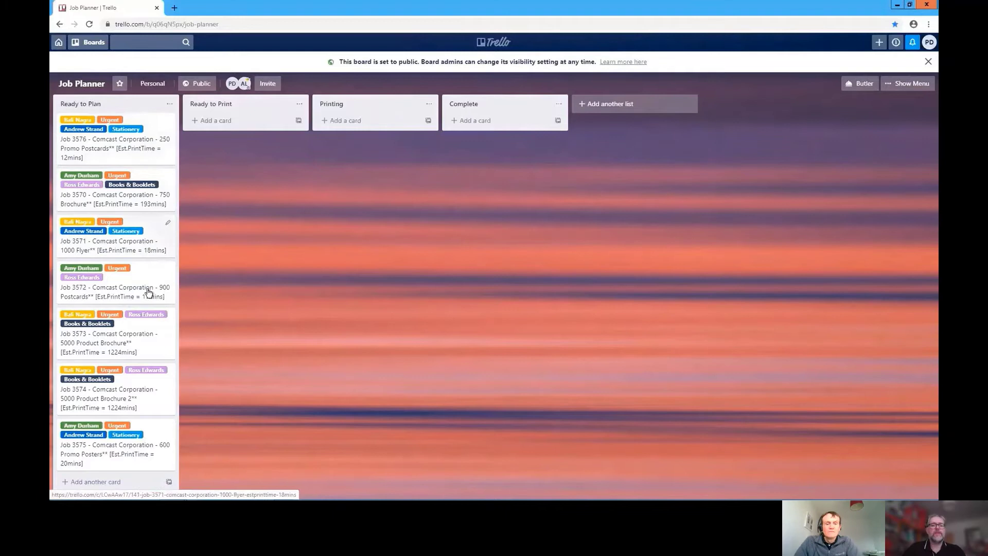
Drag the cards for Jobs 3576, 3572, 3573 and 3575 to Ready to Print, and Job 3570 to Complete
left_click_drag(121, 150, 238, 141)
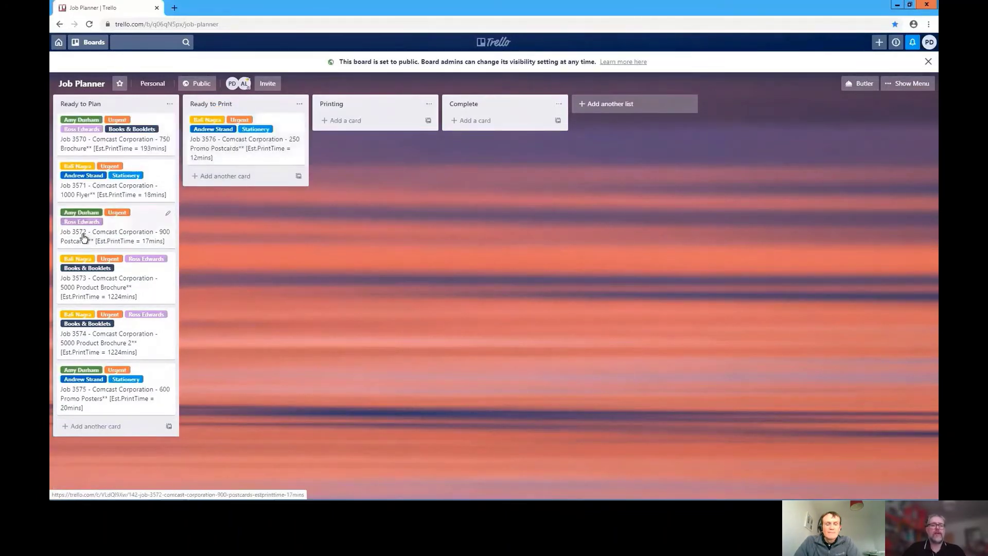
left_click_drag(83, 237, 215, 194)
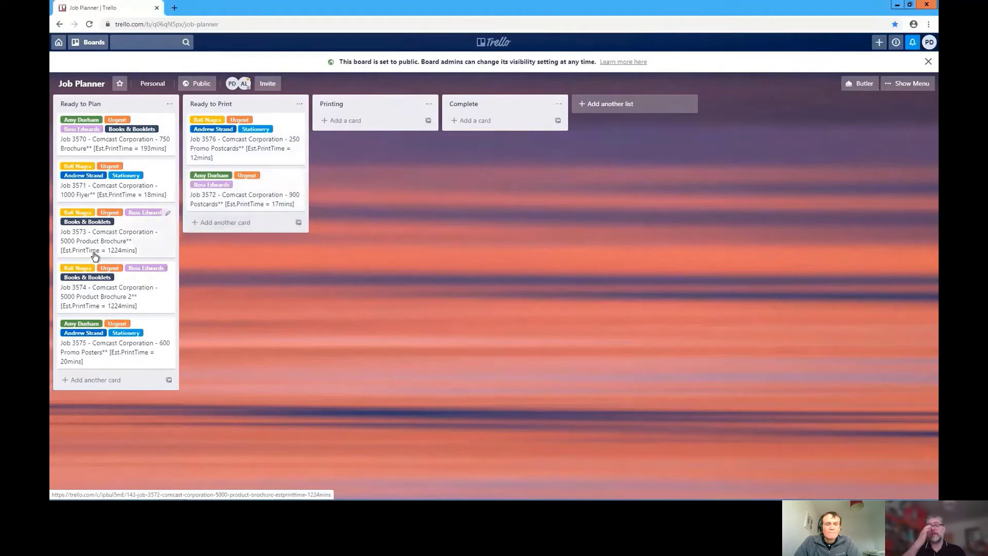
left_click_drag(88, 245, 215, 249)
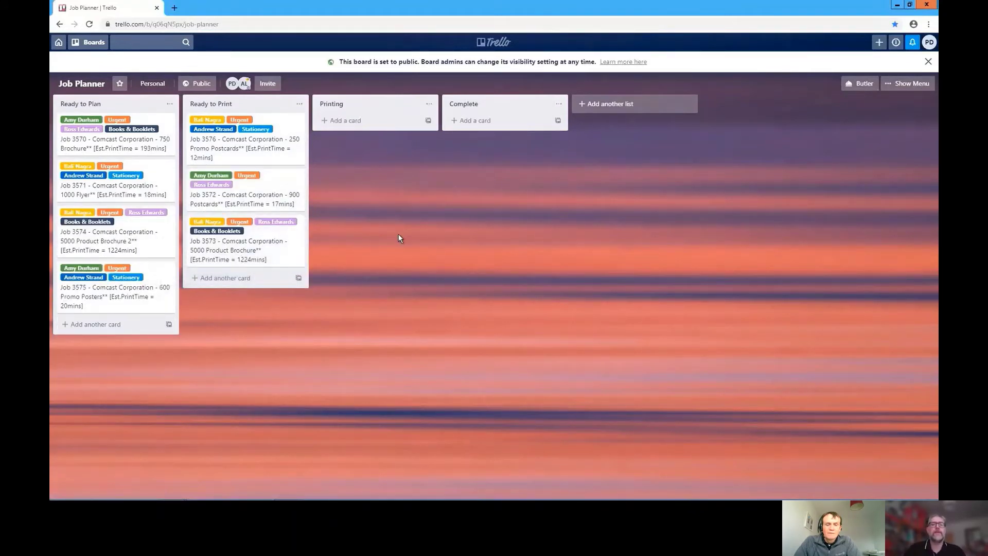
left_click_drag(117, 302, 243, 294)
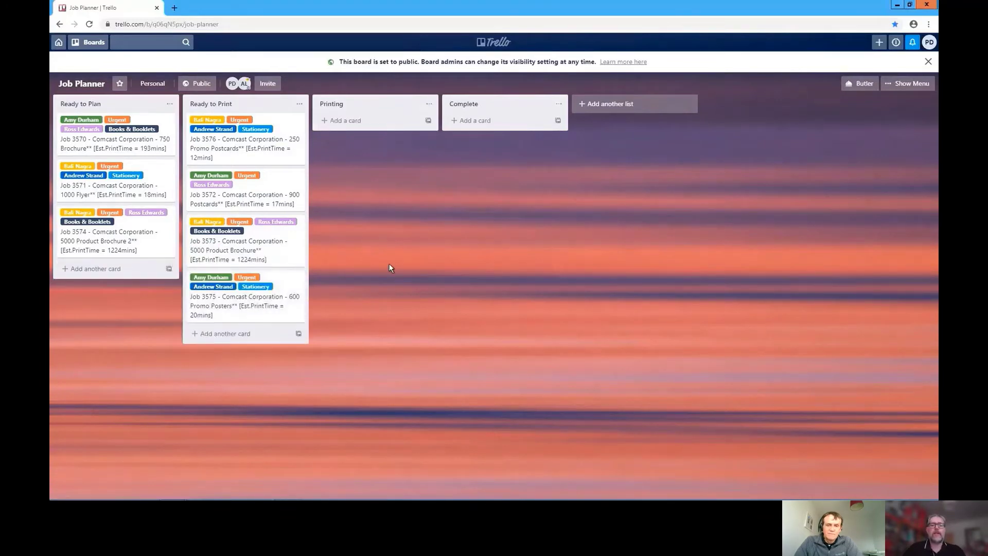
left_click_drag(120, 145, 494, 145)
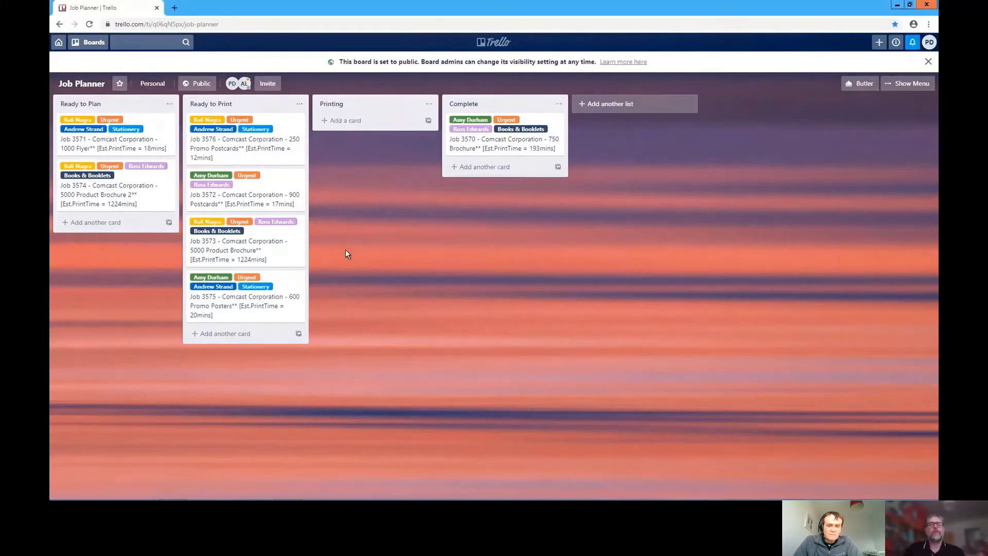
Bring the IDC Fast Track window forward over the Trello board
mouse_move(216, 498)
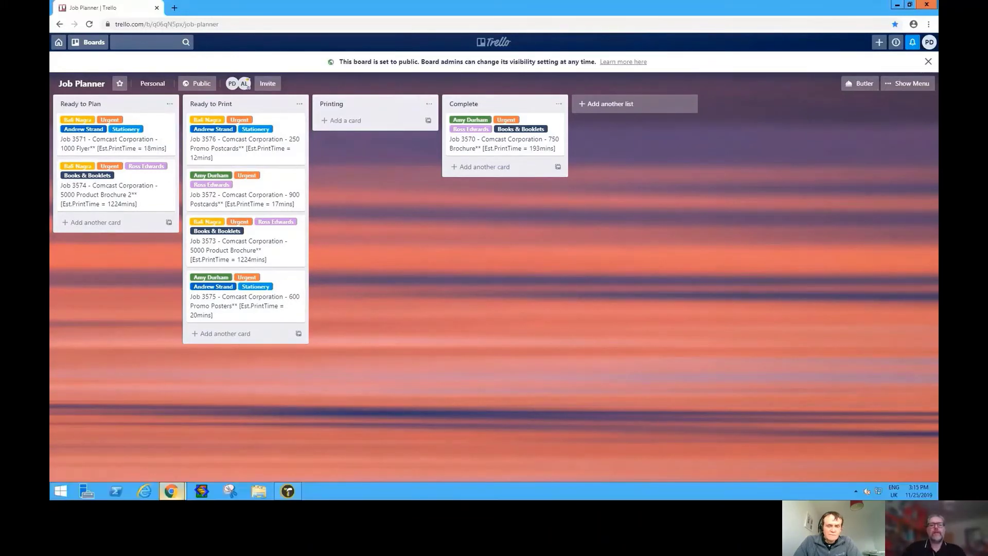
mouse_move(172, 492)
left_click(209, 455)
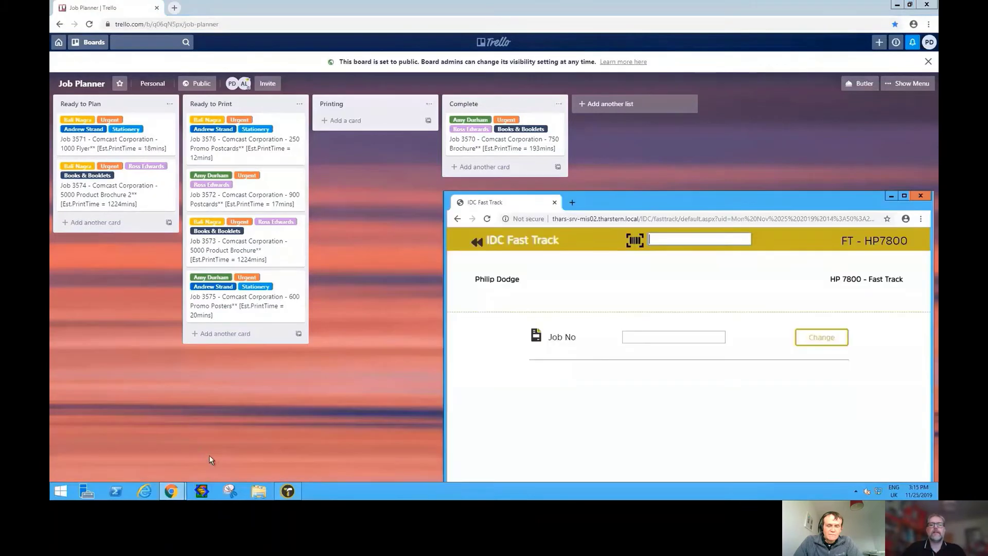
mouse_move(696, 197)
left_mouse_down()
mouse_move(680, 195)
mouse_move(692, 192)
left_mouse_up()
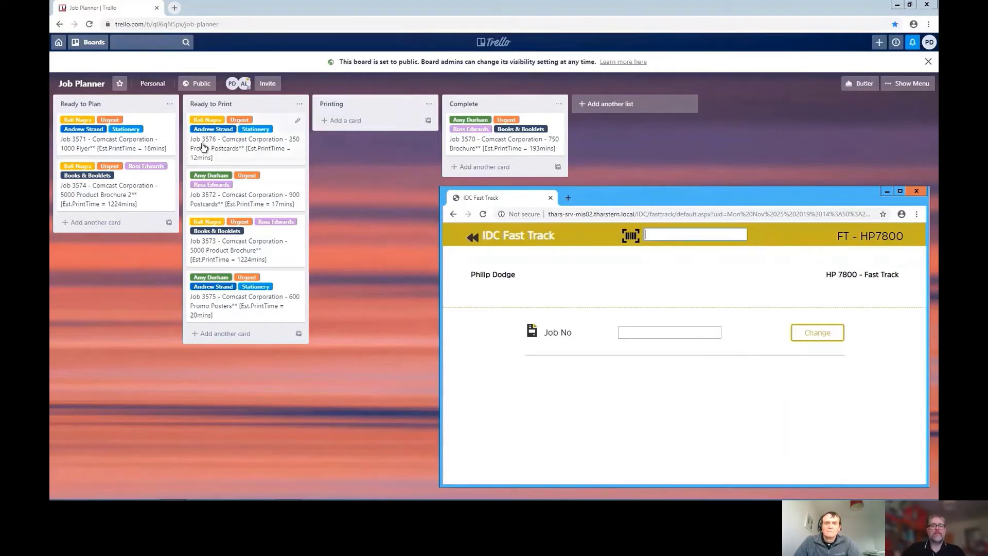
Enter Job No 3576 and confirm its HP 7800 start operation
left_click(631, 333)
type("35")
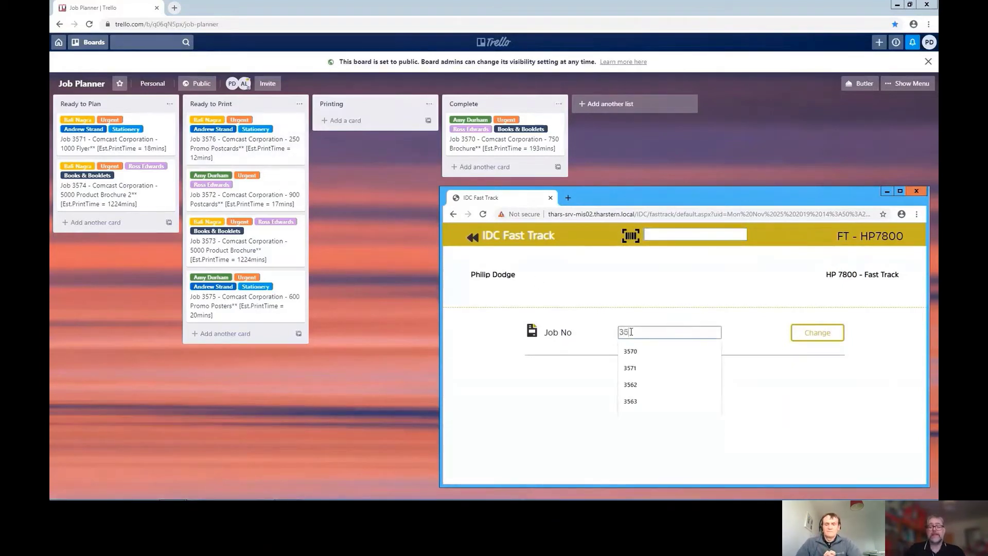
type("76")
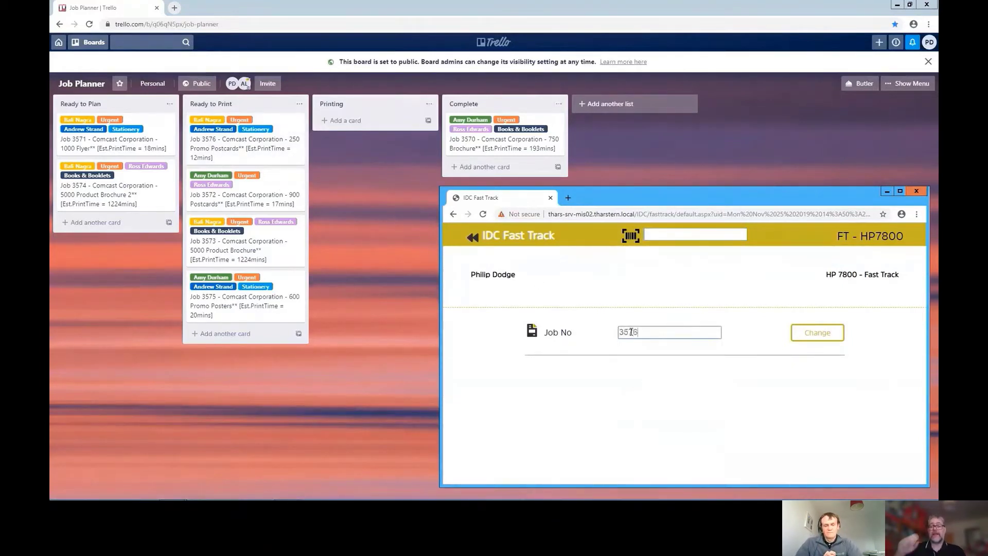
left_click(844, 330)
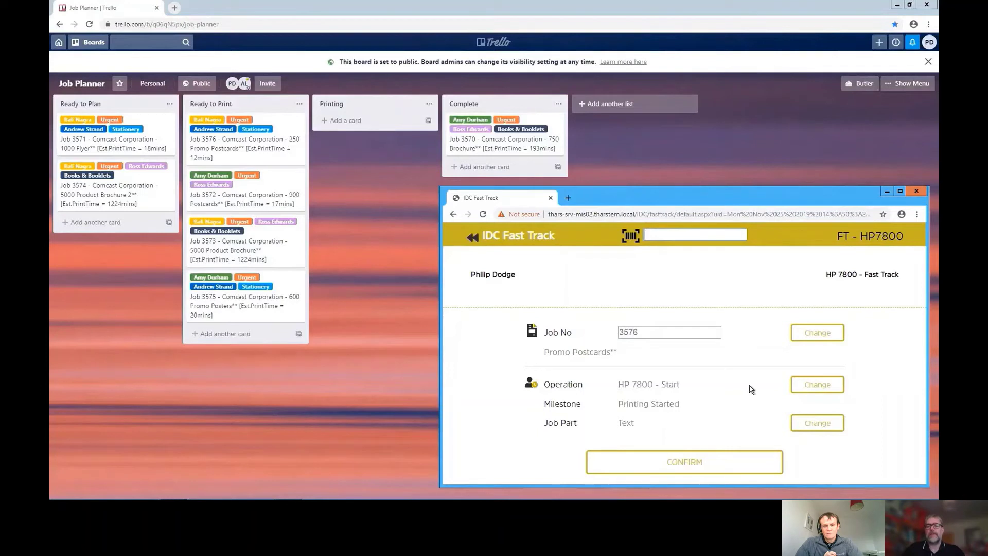
left_click(685, 463)
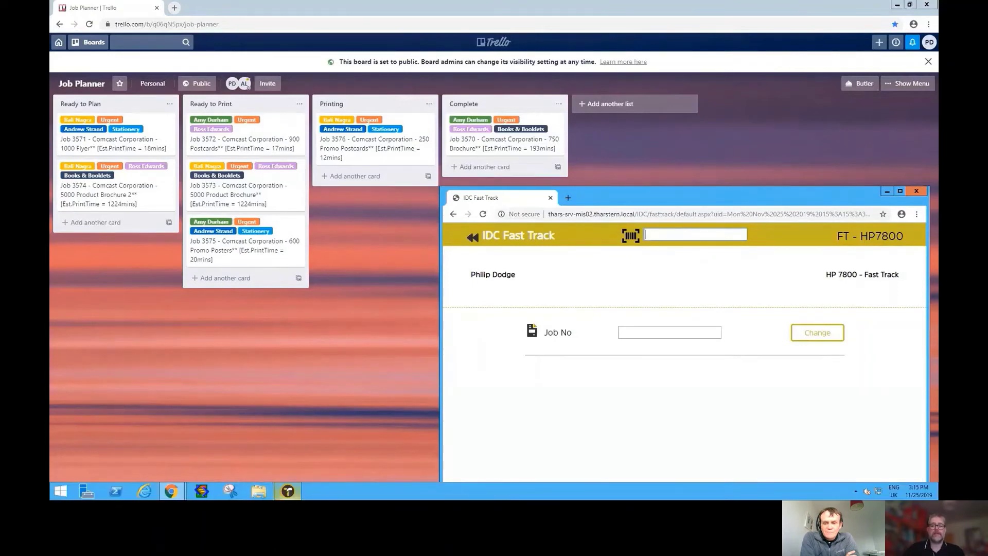
Switch to Tharstern Primo to check Job 3576 at HP 7800 - Start, JDF status Printing
left_click(289, 492)
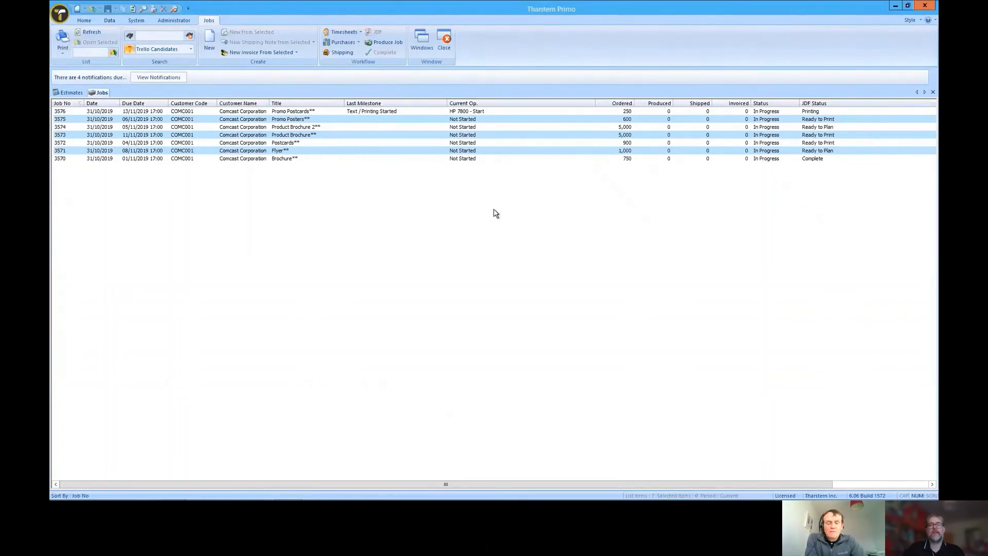
Bring the IDC Fast Track scanning window back in front of the Trello board
mouse_move(207, 498)
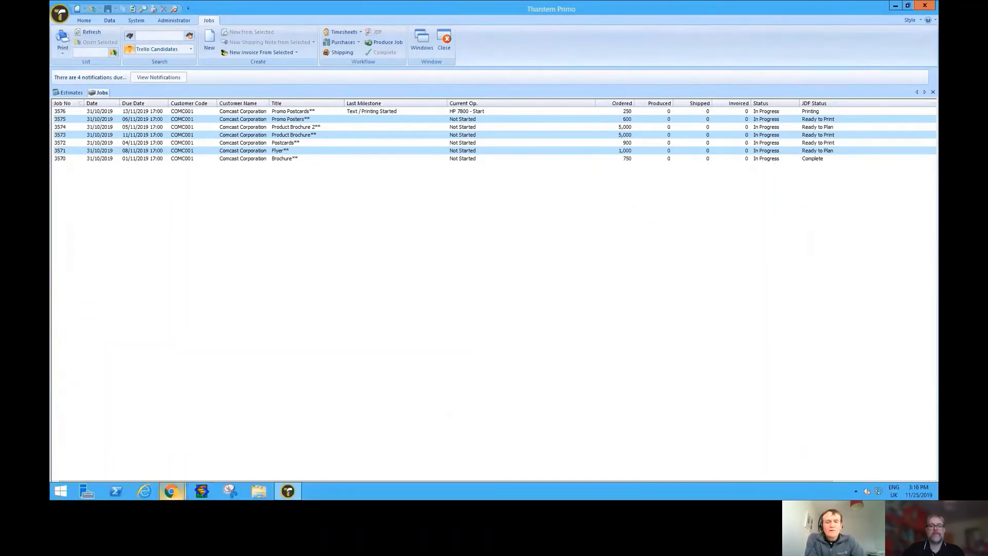
mouse_move(172, 492)
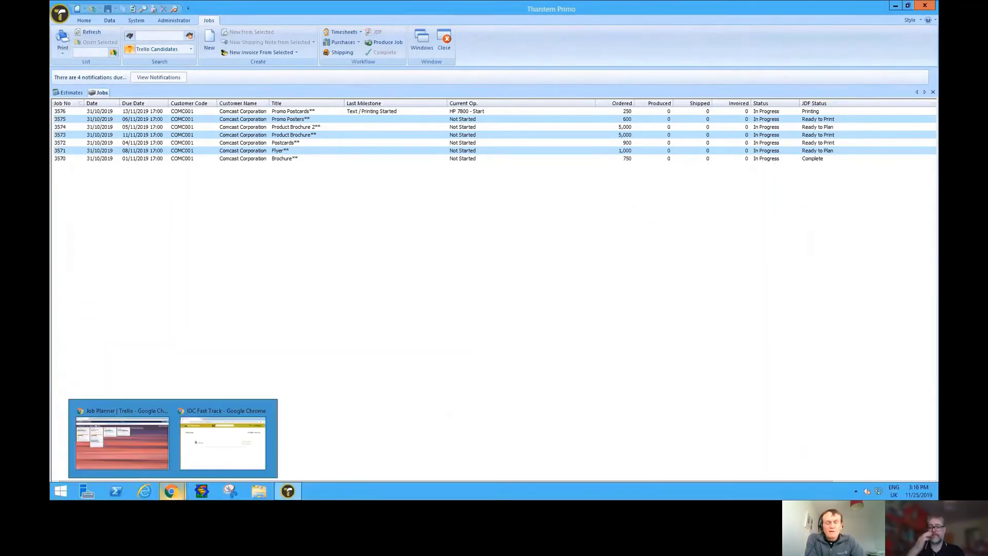
left_click(151, 458)
mouse_move(171, 491)
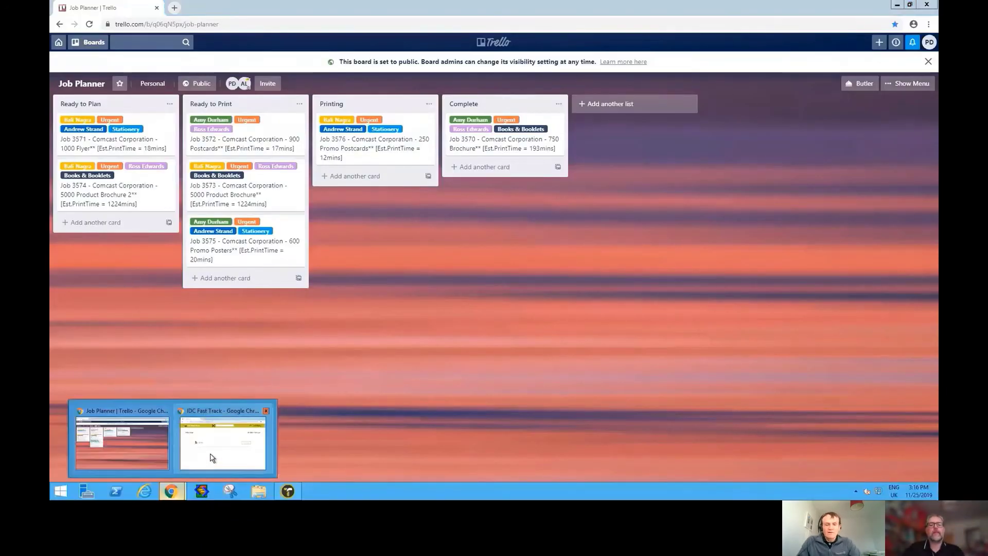
left_click(228, 444)
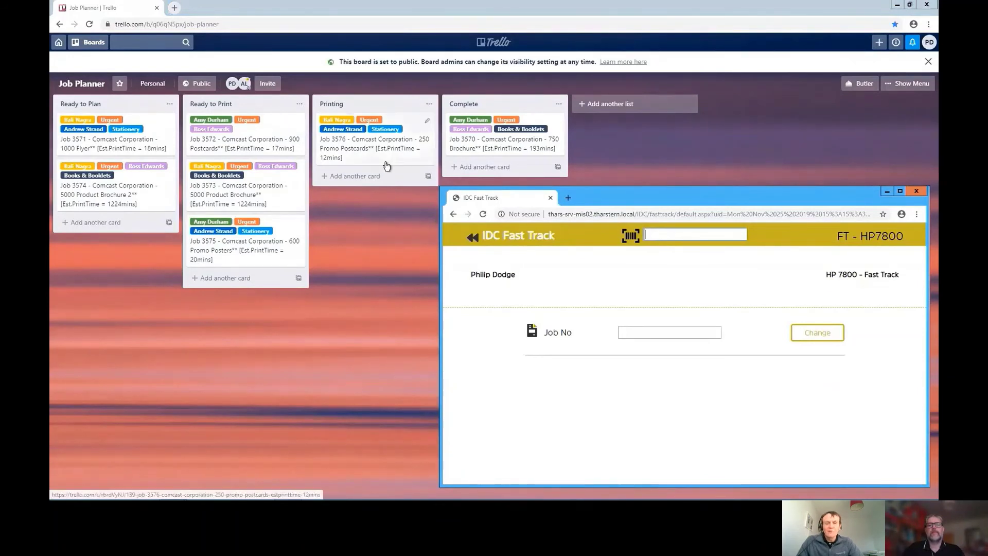
Enter Job No 3576, choose operation HP 7800 - FINISHED, and confirm
left_click(656, 330)
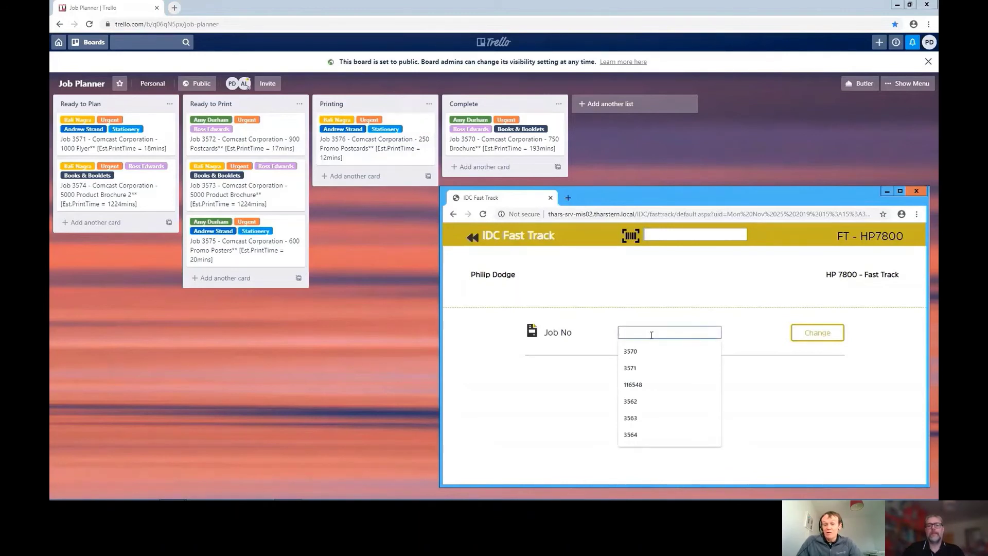
type("3576")
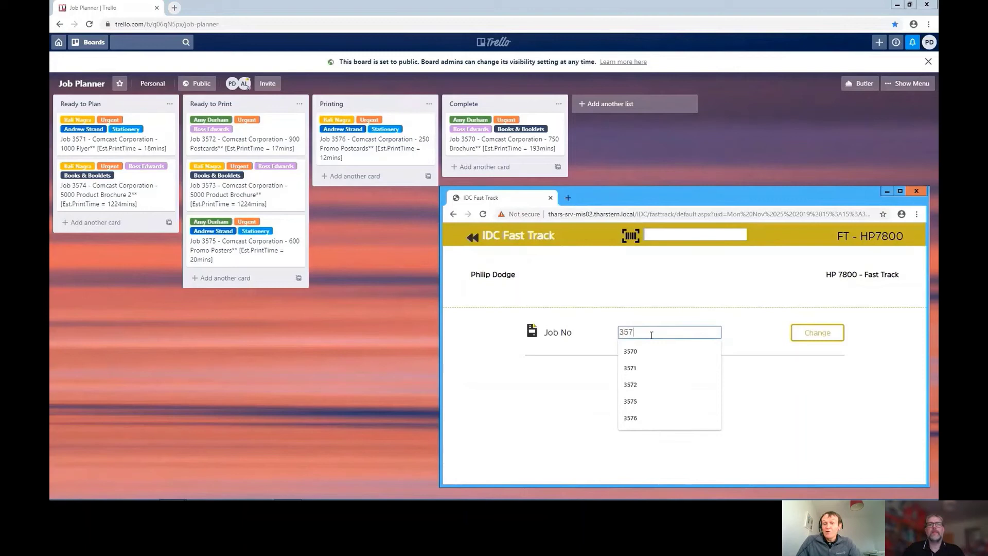
left_click(827, 339)
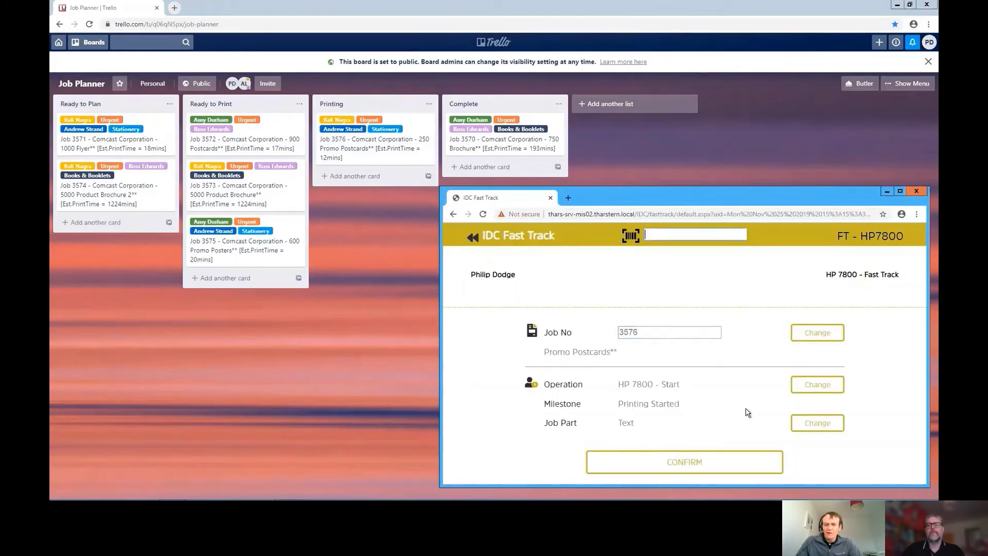
left_click(813, 387)
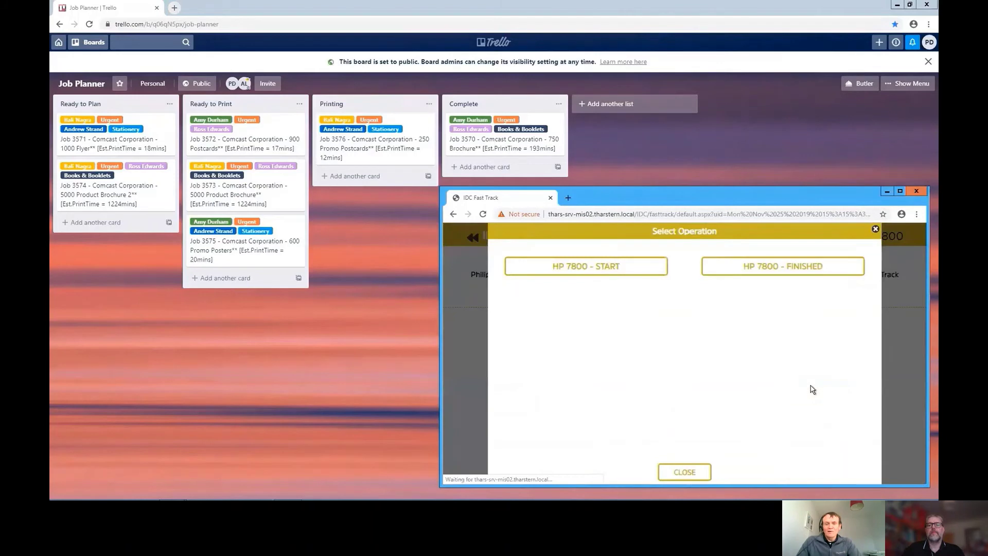
left_click(787, 269)
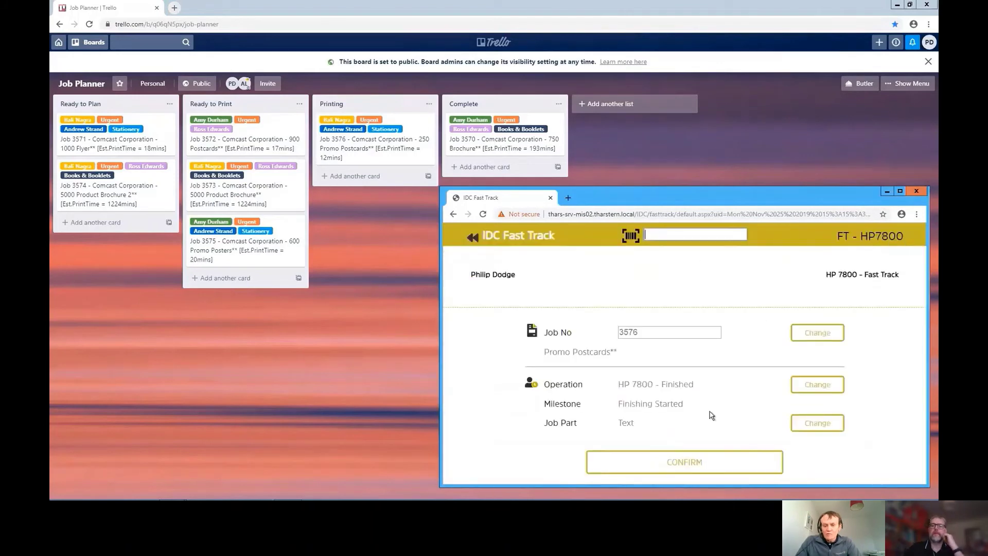
left_click(683, 461)
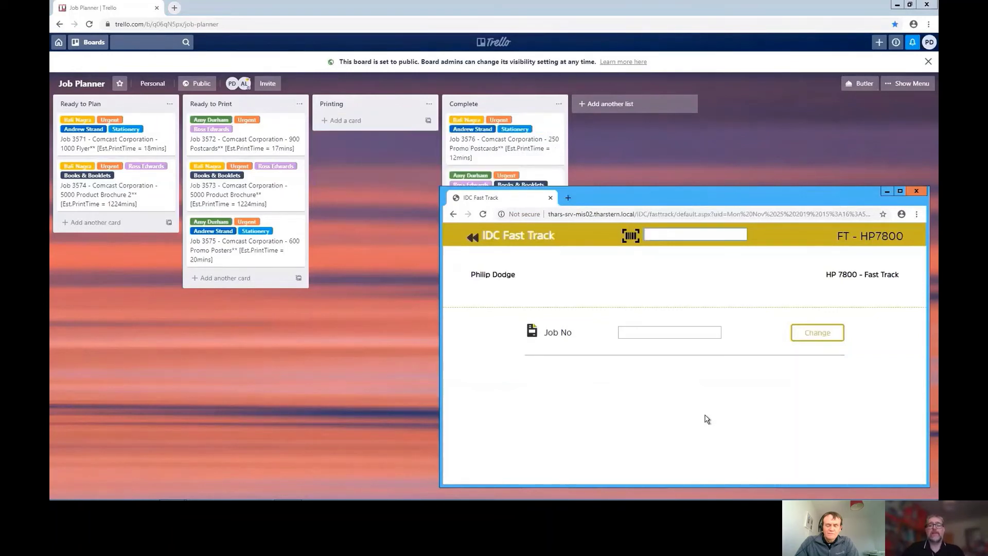
Reposition the Fast Track window to uncover the board and pick job 3570 from suggestions
left_click_drag(653, 198, 784, 198)
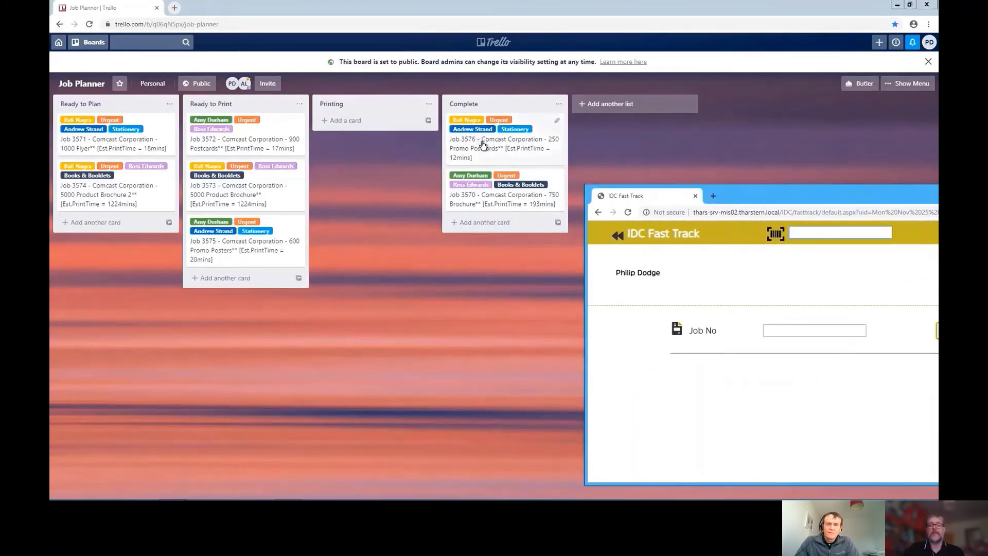
left_click_drag(762, 190, 748, 185)
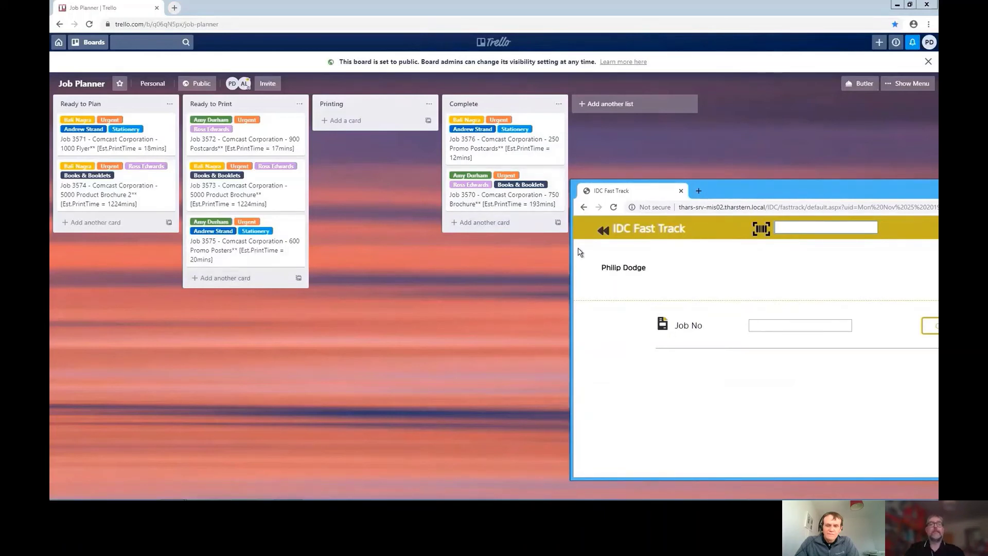
left_click_drag(736, 193, 696, 185)
left_click(721, 323)
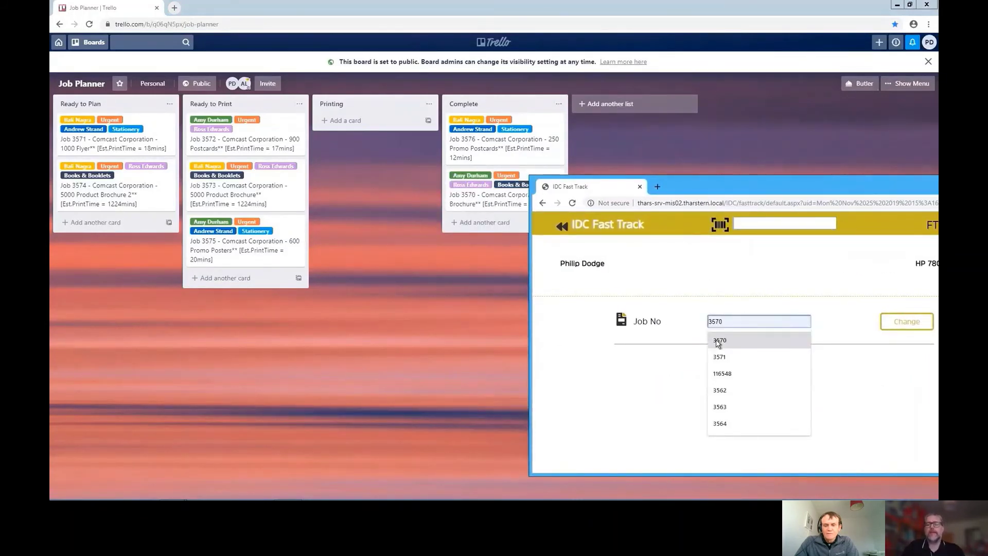
left_click(719, 342)
Confirm an HP 7800 - Start scan for job 3570 and move the window aside
left_click_drag(803, 185, 741, 189)
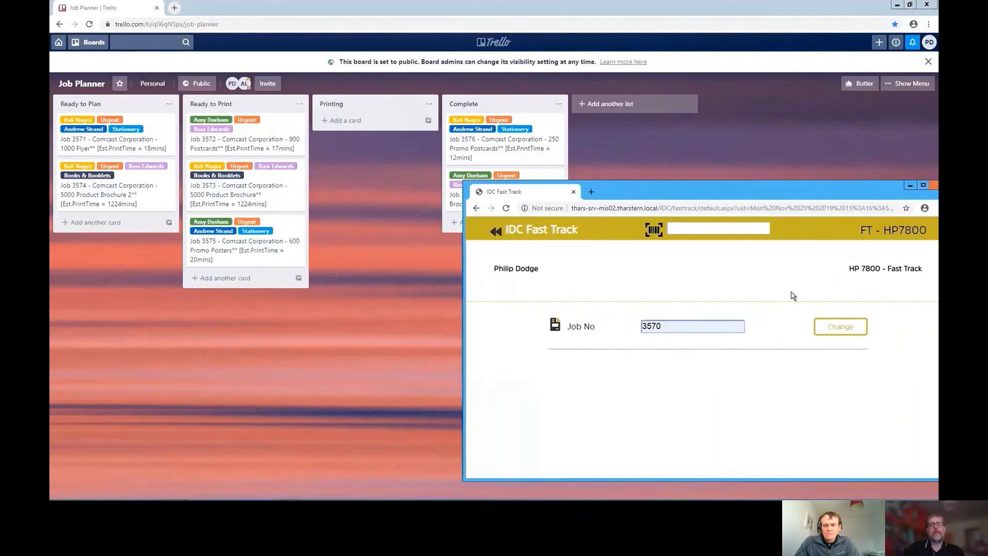
left_click(834, 330)
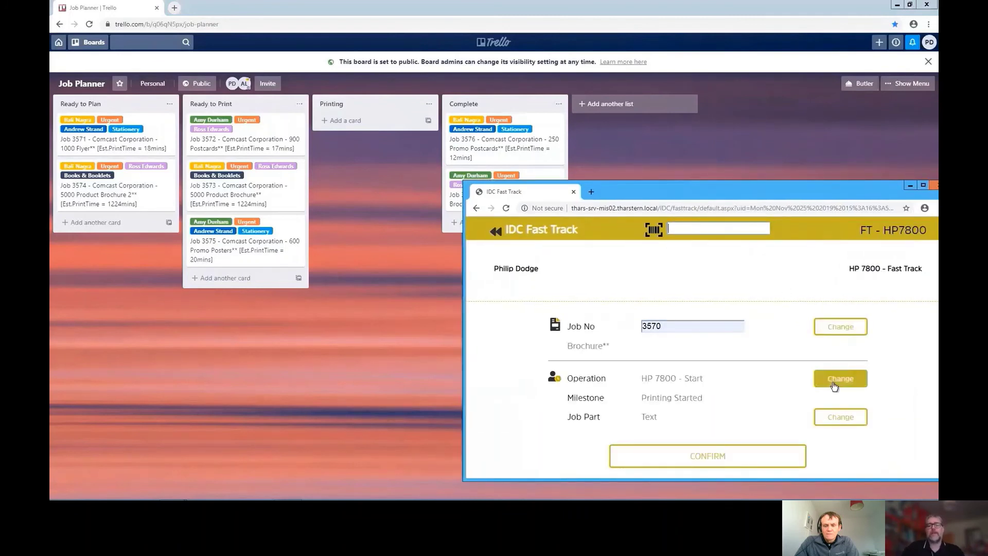
left_click(720, 461)
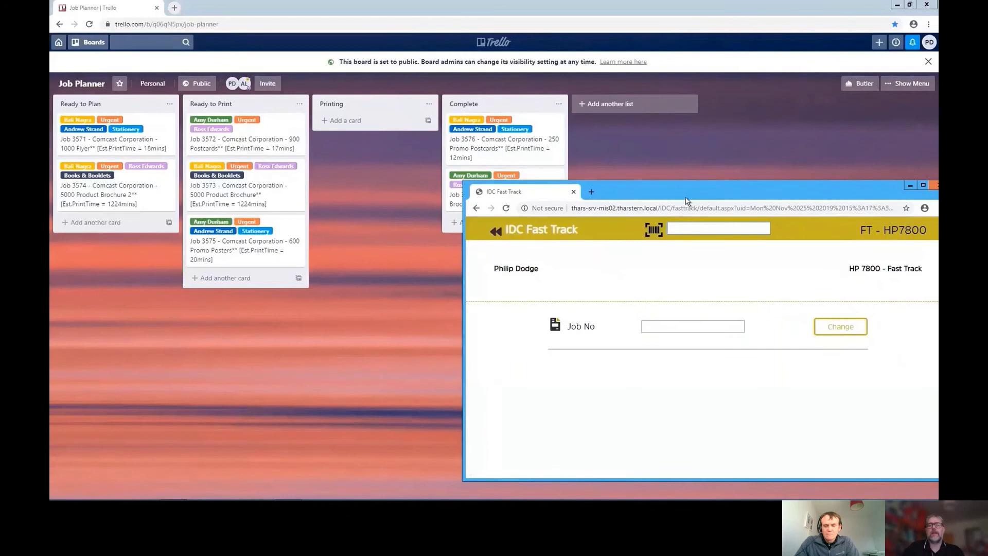
left_click_drag(662, 189, 767, 185)
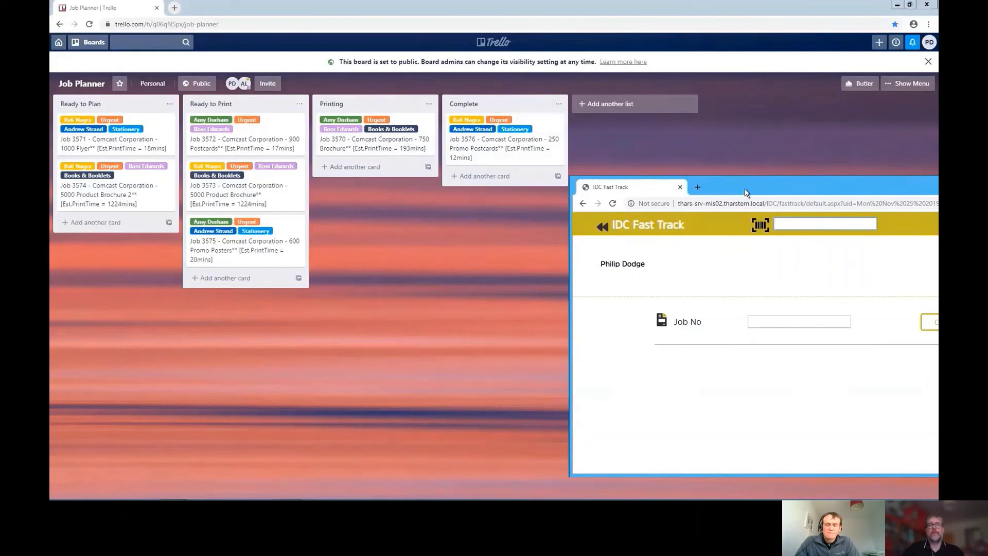
left_click_drag(744, 192, 606, 200)
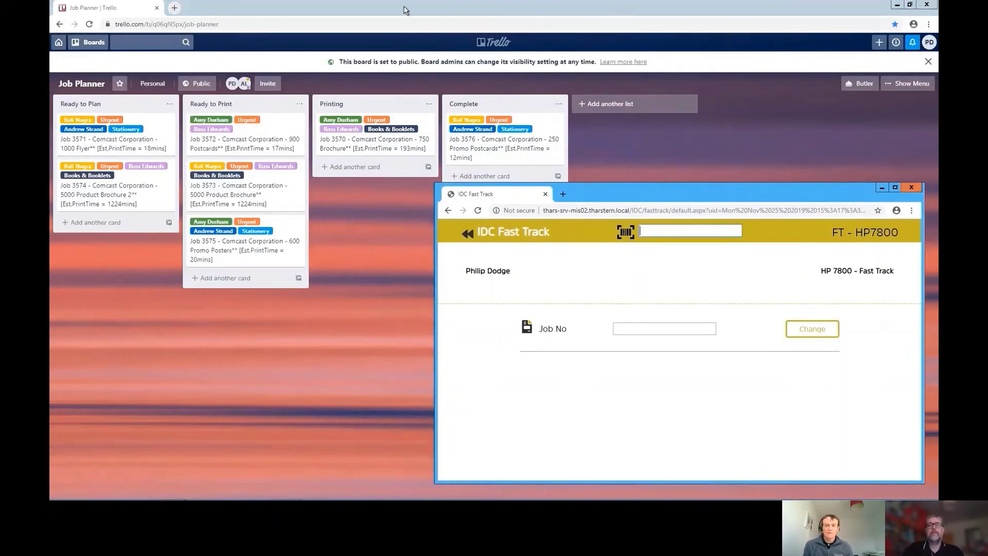
mouse_move(405, 9)
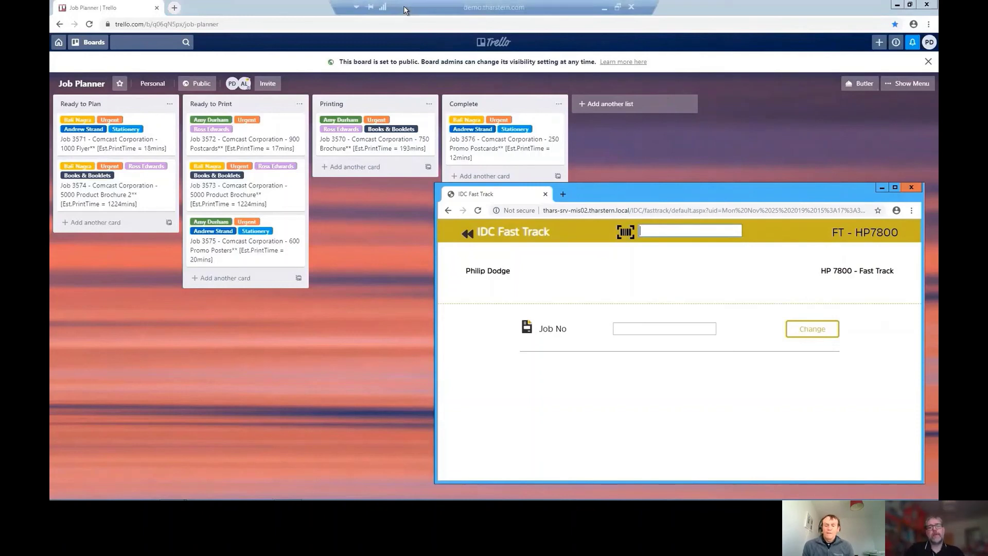